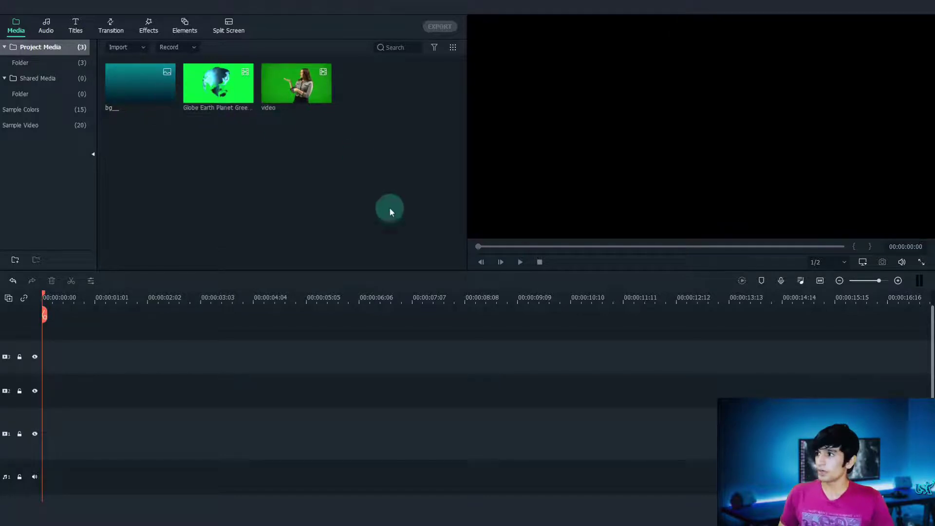
Place the "video" clip at the start of the uppermost video track and enable Chroma Key on it.
drag(268, 108, 35, 365)
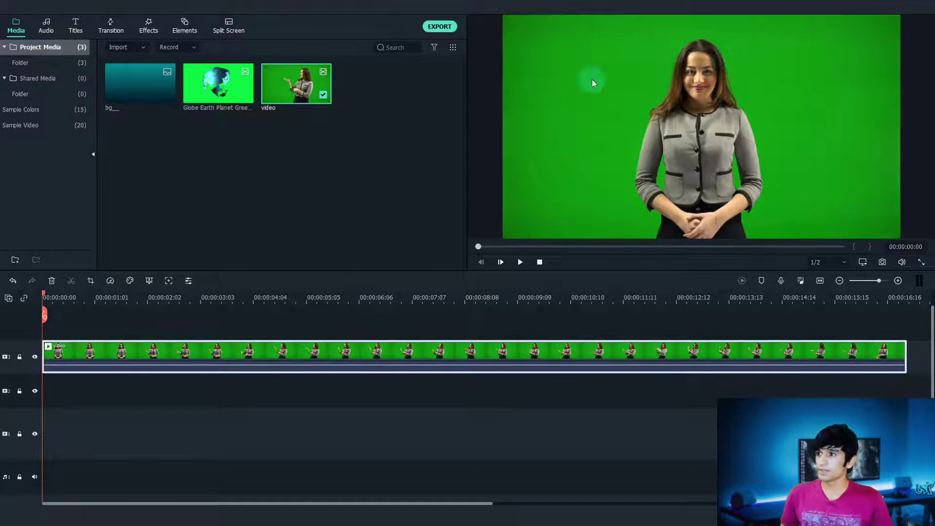
double_click(121, 351)
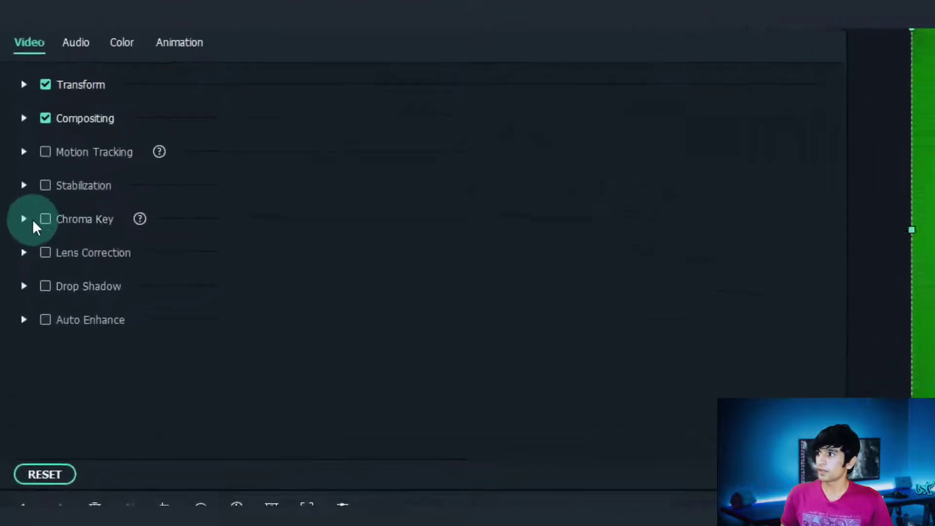
click(25, 219)
click(45, 219)
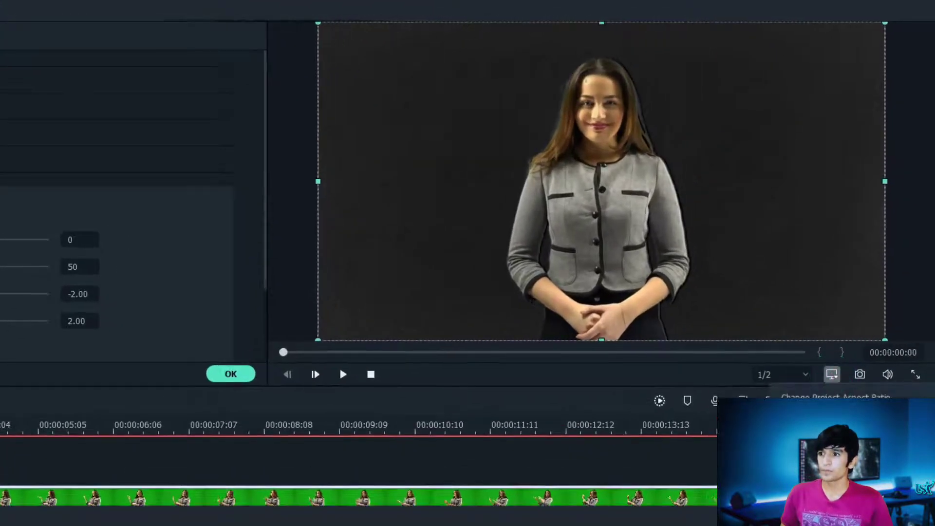
Enlarge the preview to see the woman's edges closely and set the chroma key Offset to 9.
mouse_move(828, 456)
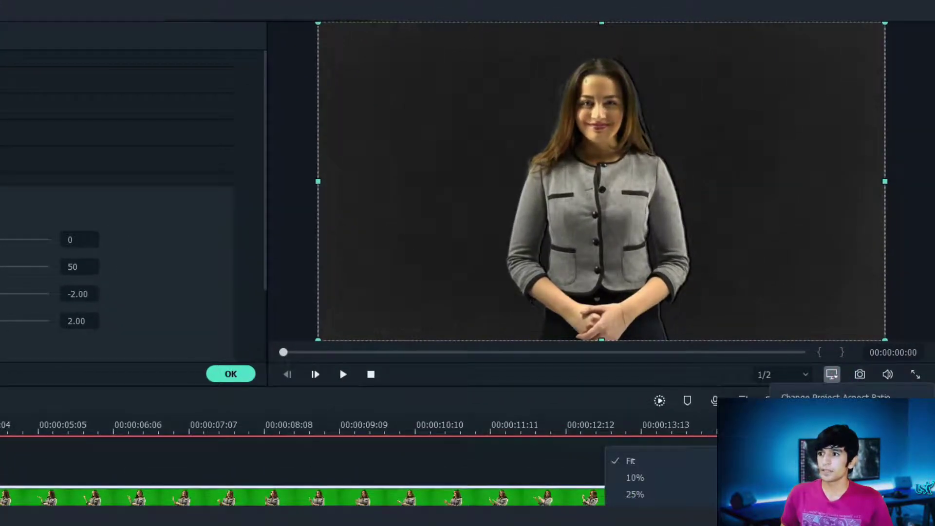
click(656, 525)
drag(517, 153, 540, 261)
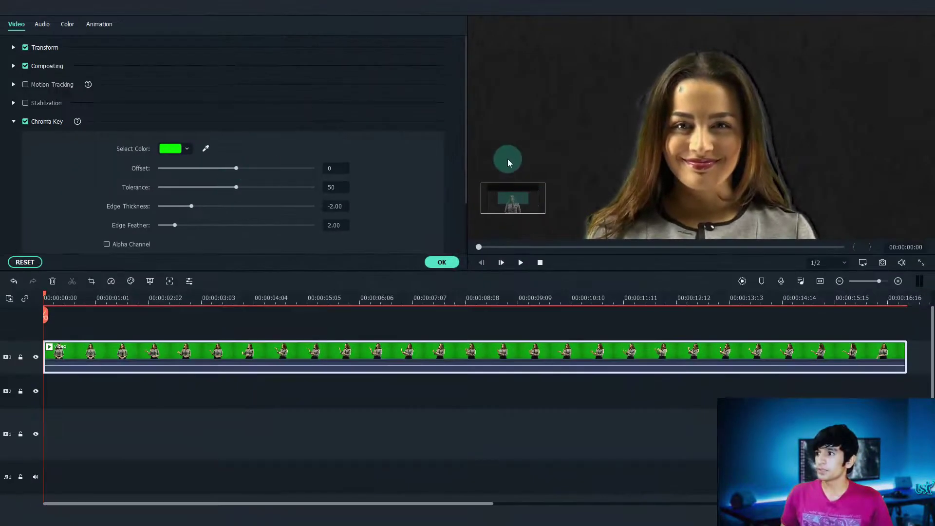
drag(236, 168, 242, 169)
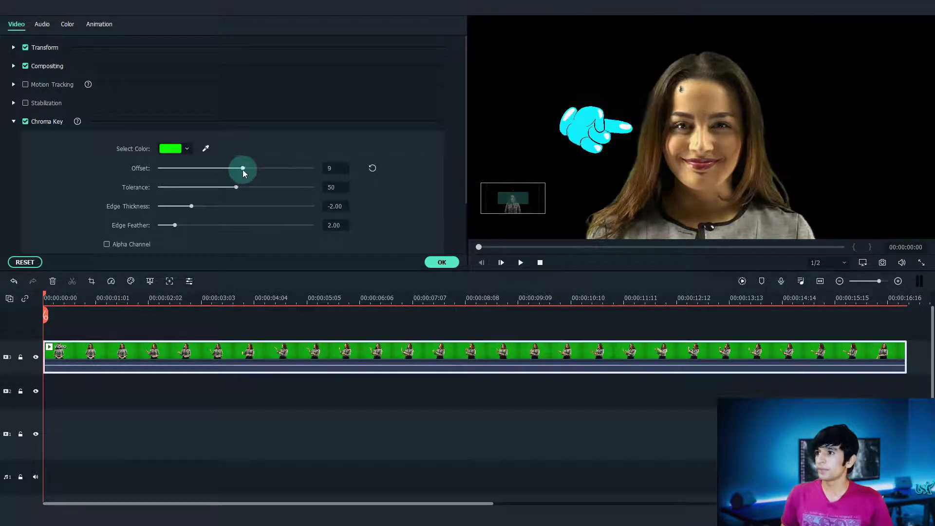
scroll(586, 222, up, 2)
scroll(586, 222, down, 3)
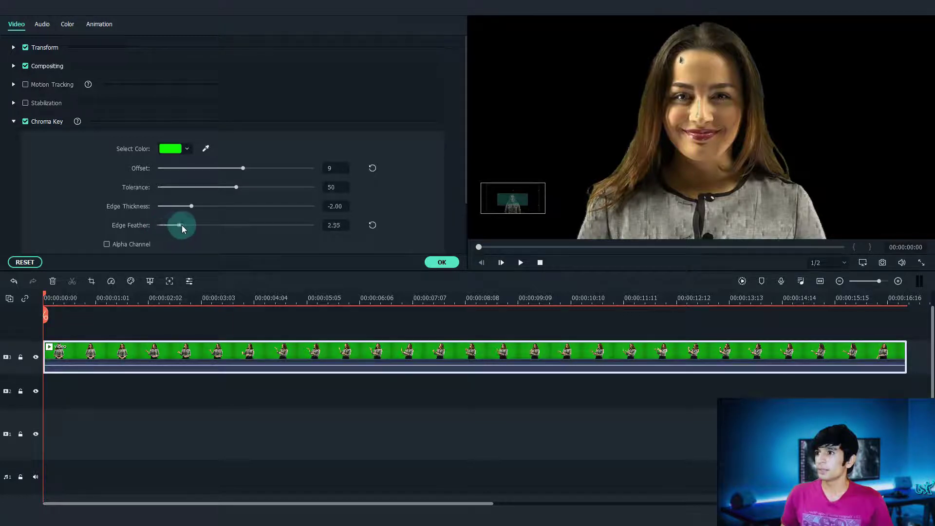
Adjust the chroma key to Offset 49, Tolerance 47 and Edge Feather 1.27.
drag(185, 226, 188, 227)
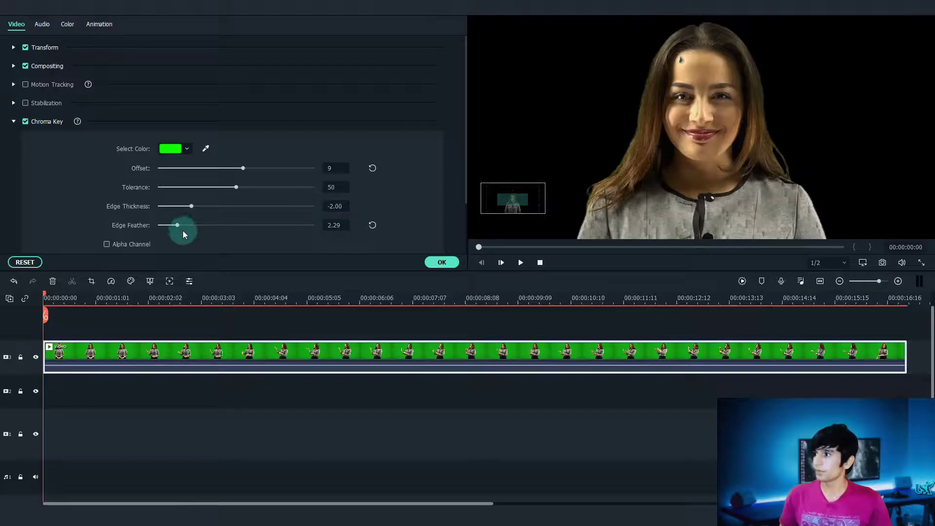
drag(177, 227, 152, 227)
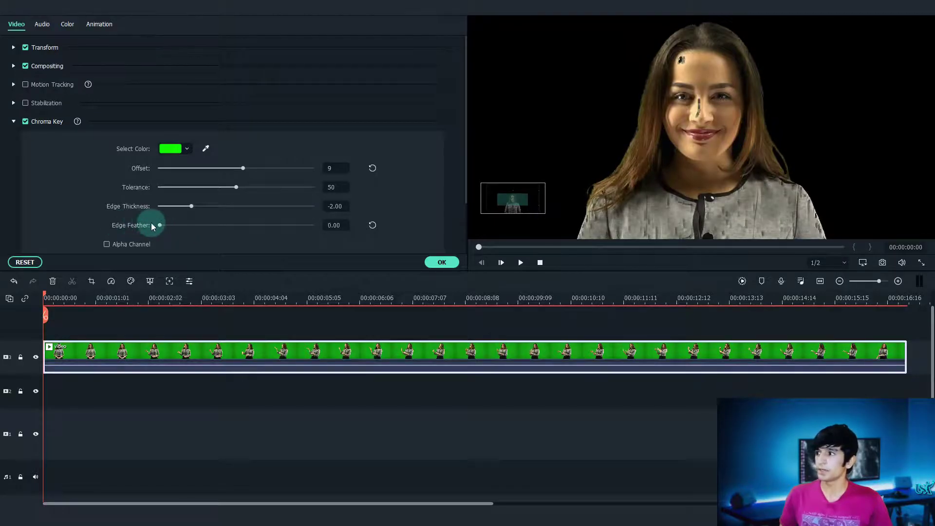
drag(235, 187, 273, 168)
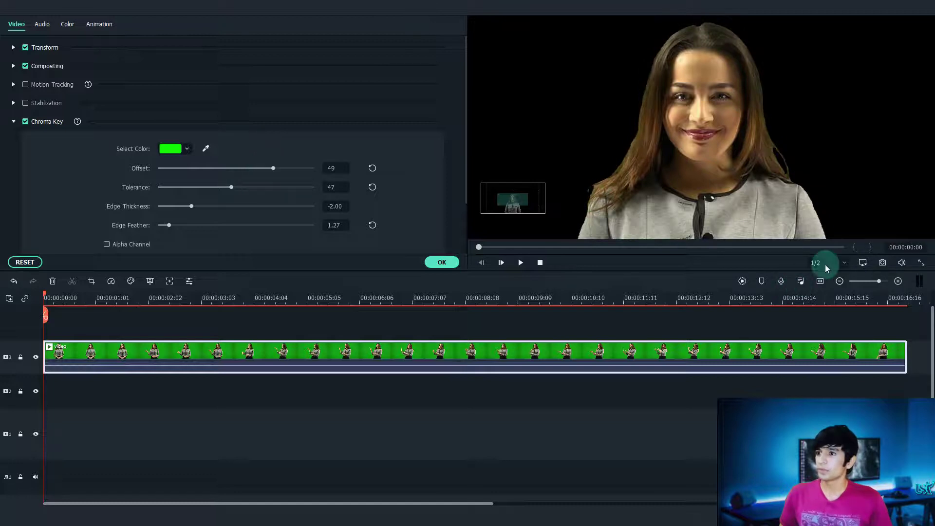
Fit the whole frame in the preview, move the keyed clip back up to fill the frame and apply its settings.
click(863, 263)
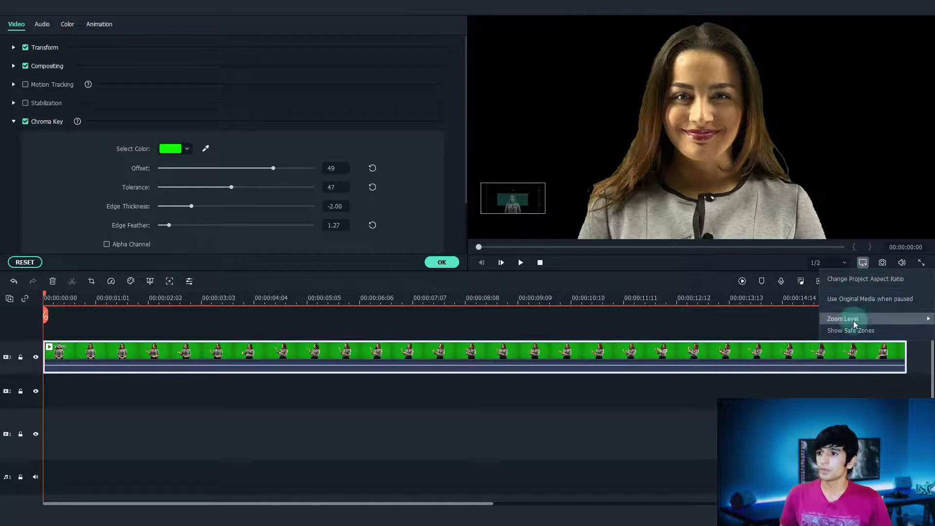
mouse_move(856, 320)
click(750, 323)
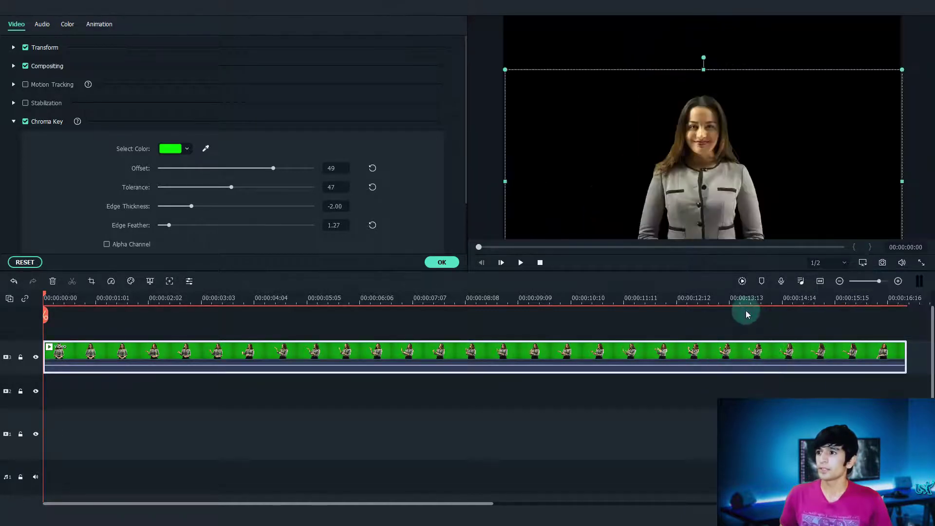
drag(691, 177, 704, 130)
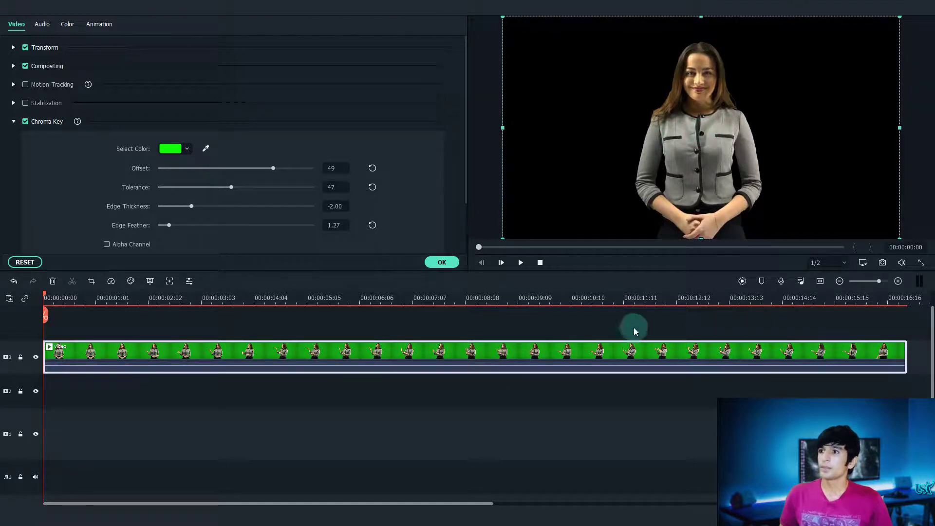
click(354, 323)
click(432, 263)
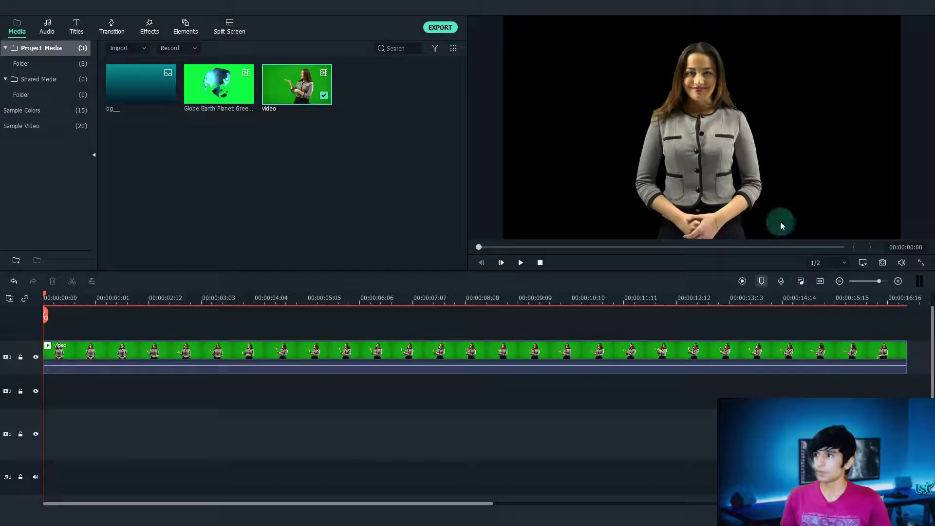
Reopen the woman clip's chroma key settings and turn on Alpha Channel.
click(863, 262)
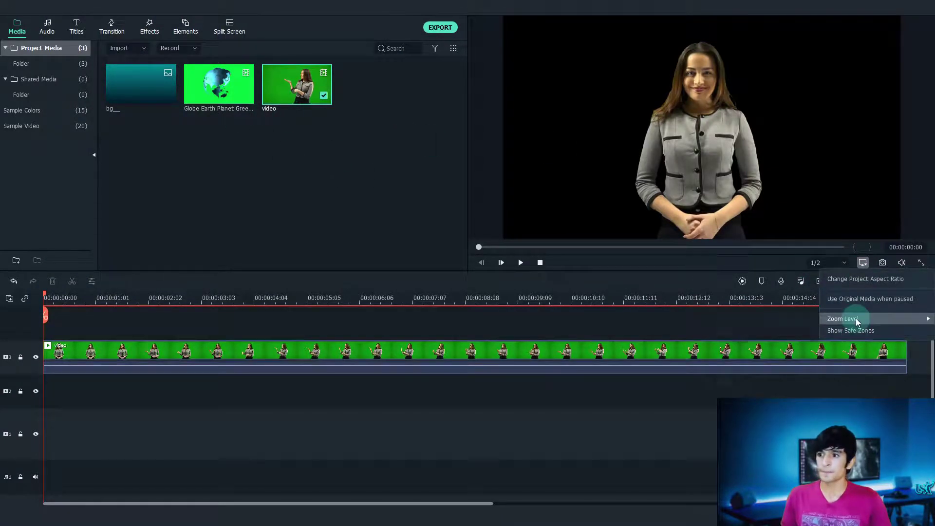
click(442, 347)
double_click(443, 347)
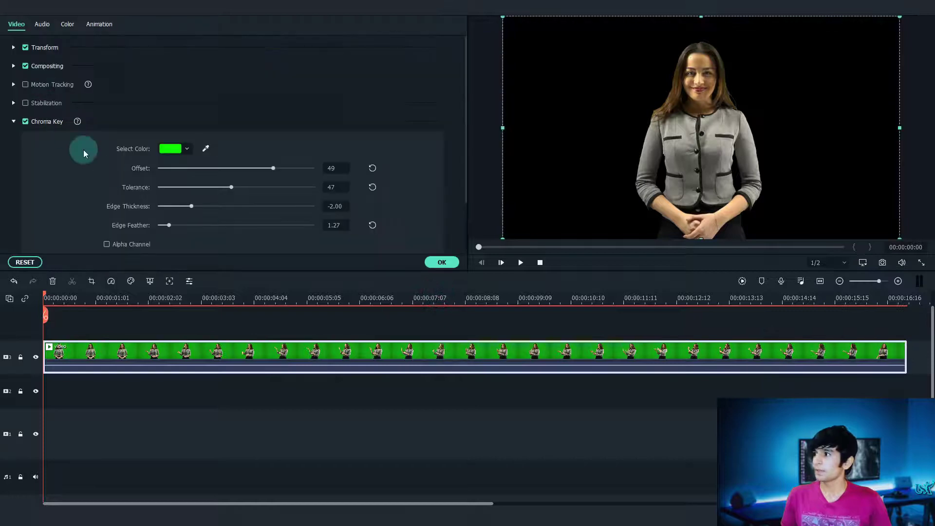
scroll(77, 151, down, 2)
scroll(272, 174, up, 2)
scroll(270, 174, down, 2)
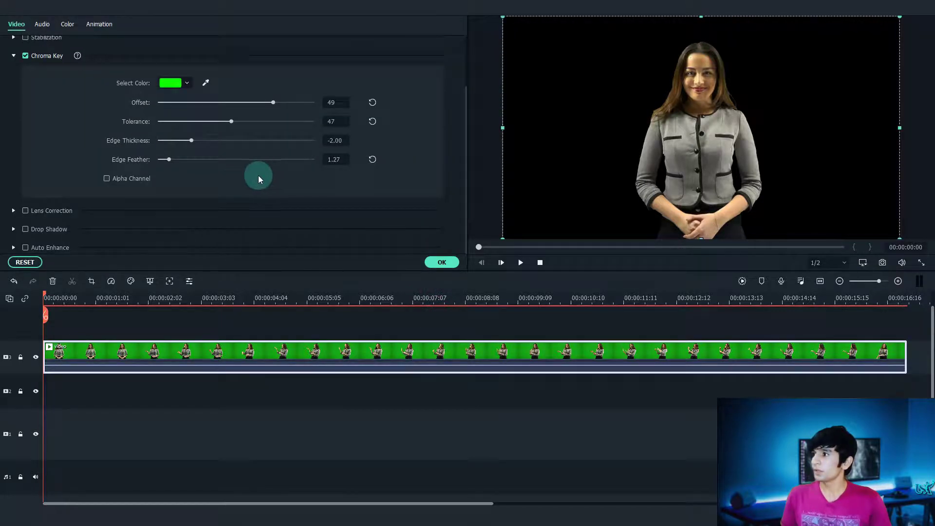
click(106, 179)
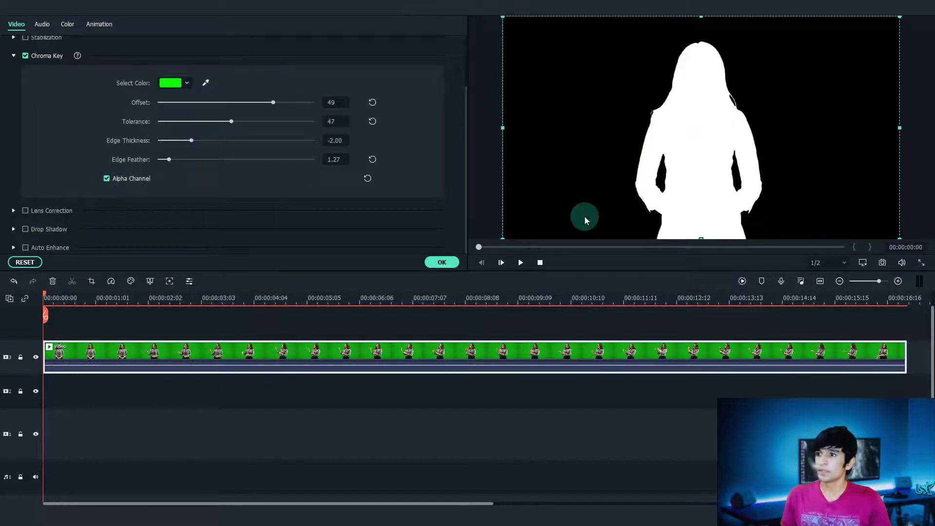
Set the chroma key to Offset 29, Tolerance 39 and Edge Feather 1.97, and apply the settings.
drag(265, 106, 217, 125)
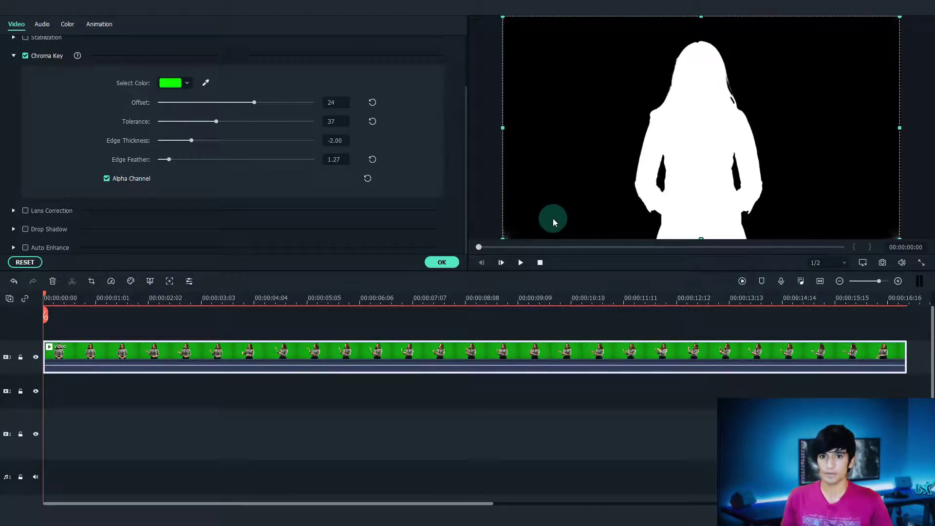
drag(214, 122, 219, 122)
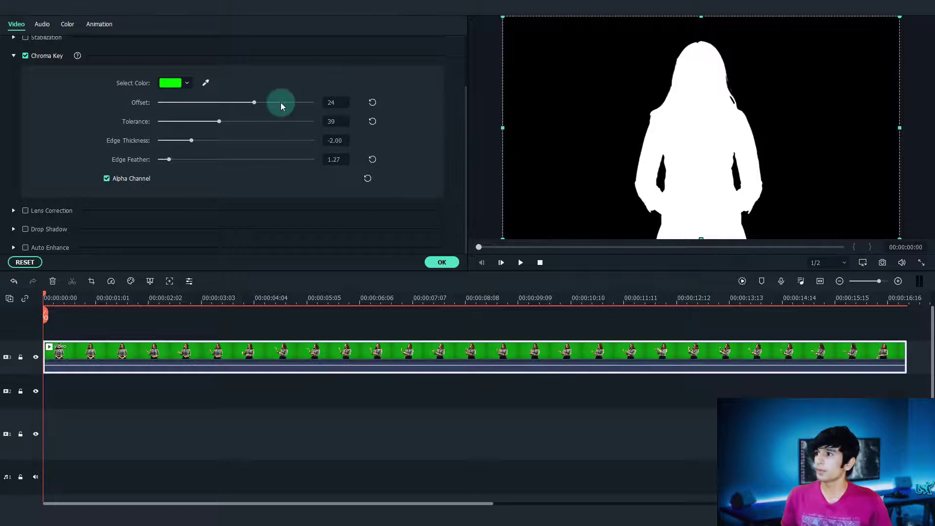
drag(258, 105, 259, 103)
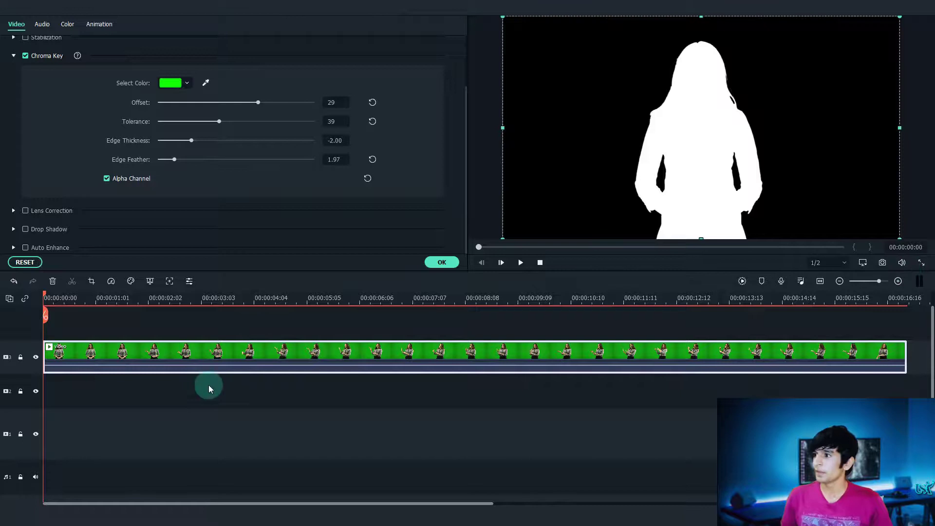
click(463, 318)
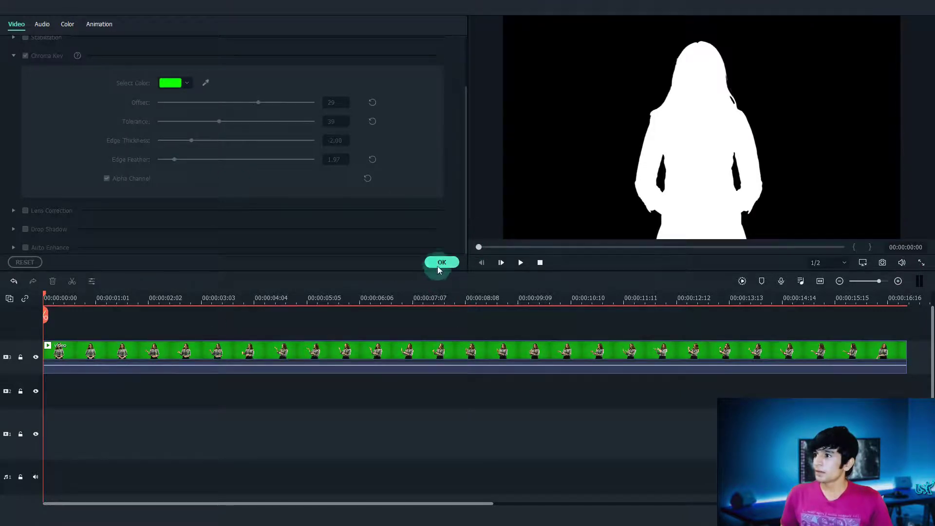
click(438, 265)
Place the bg__ image on the track beneath the woman clip from the start, and turn off the clip's Alpha Channel.
drag(147, 97, 31, 388)
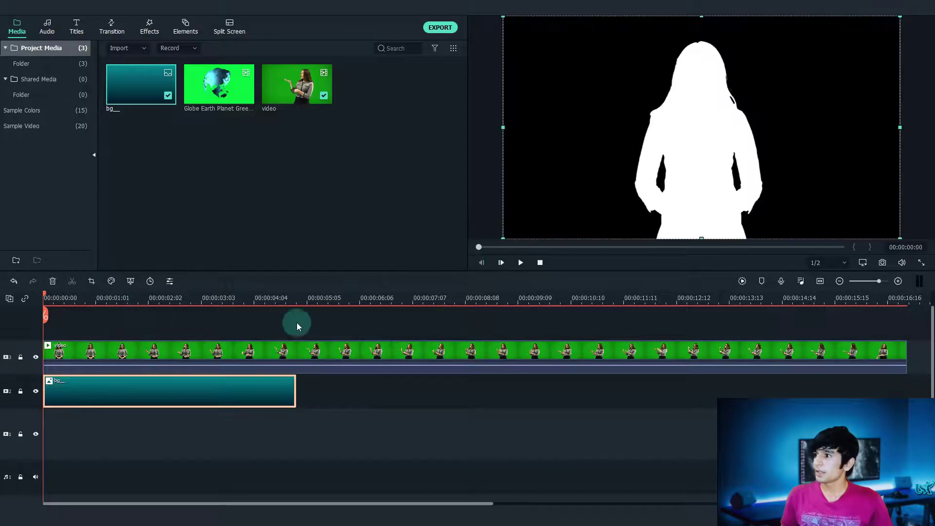
double_click(257, 347)
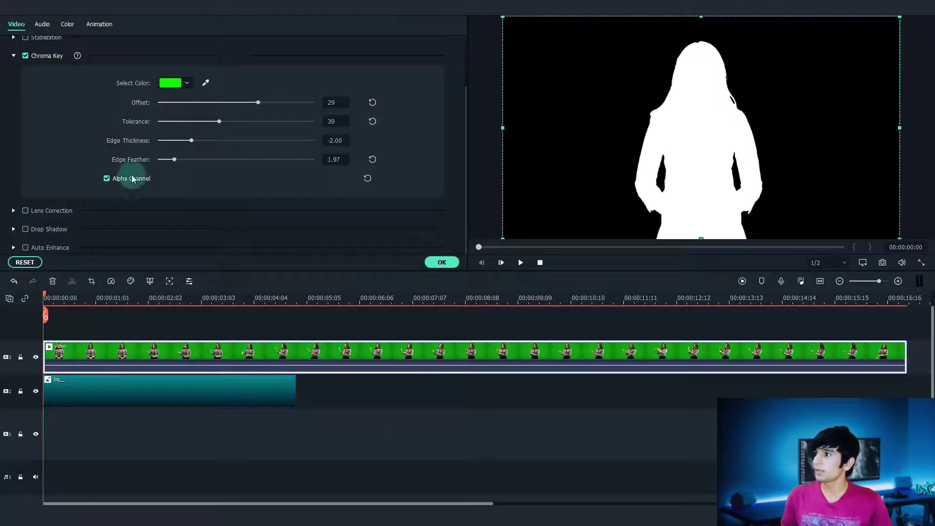
click(107, 178)
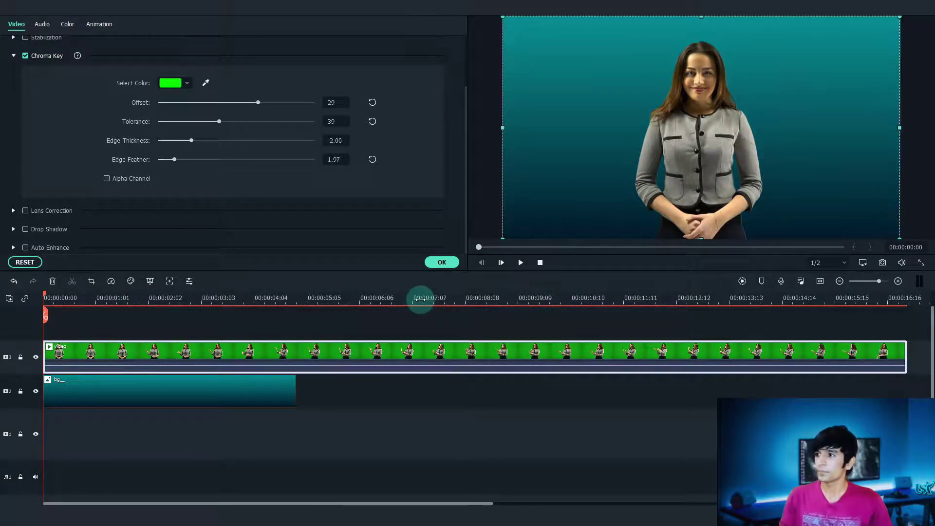
Play the composite, examine the key around the hand and hair enlarged, and return to the fitted frame at 00:00:02:23.
key(space)
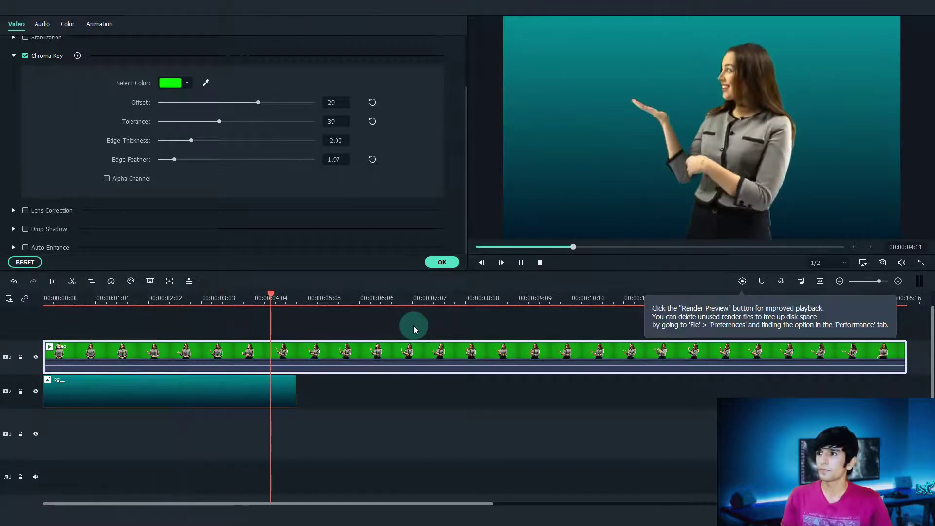
key(space)
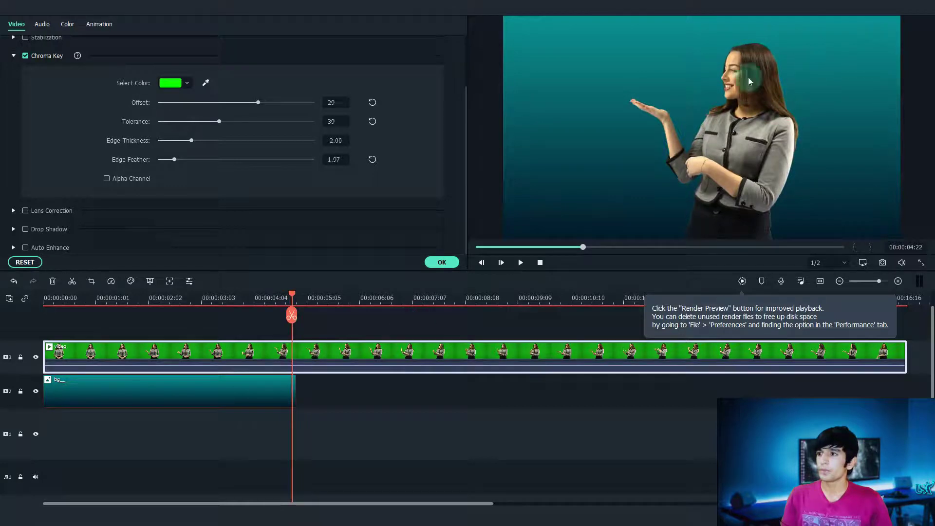
click(869, 264)
click(848, 320)
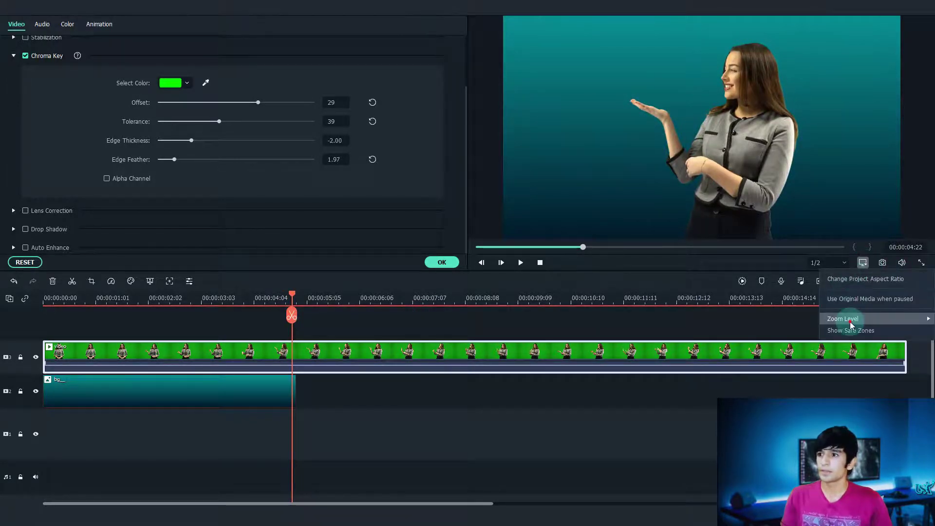
click(727, 382)
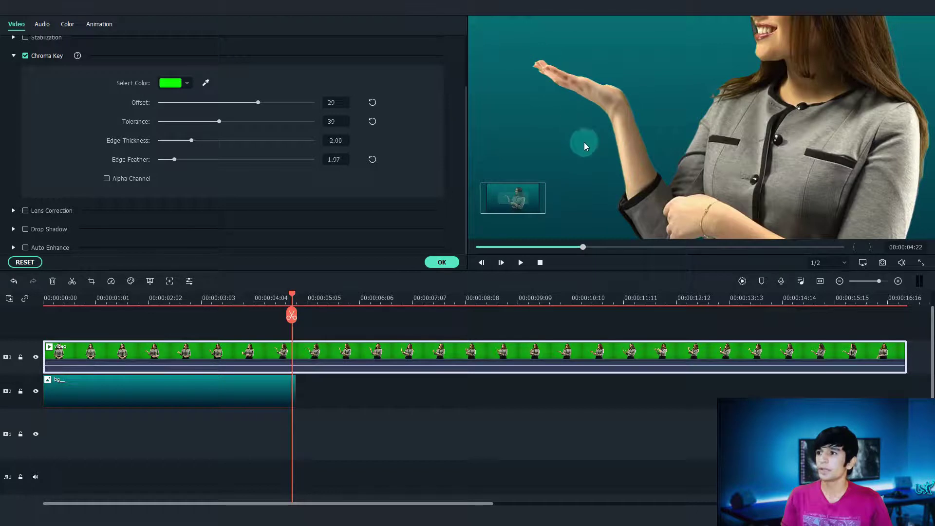
click(864, 266)
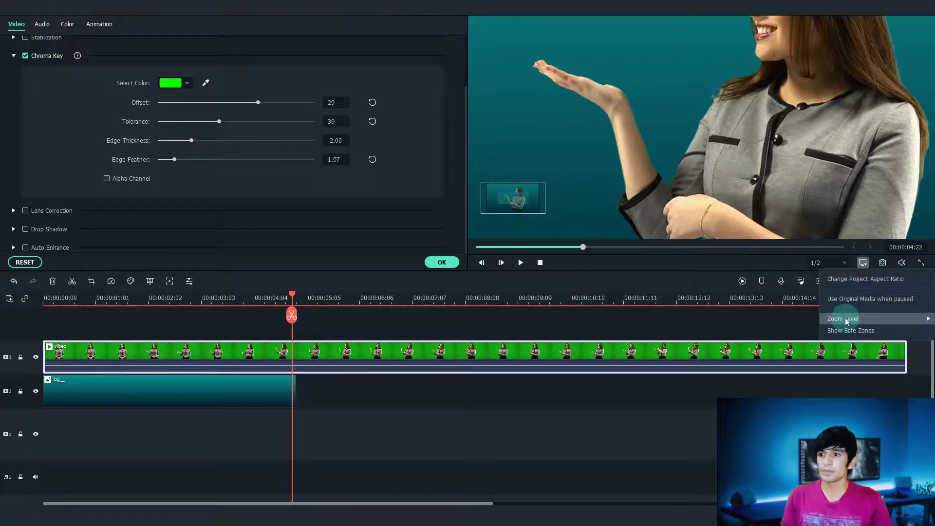
mouse_move(846, 321)
click(773, 324)
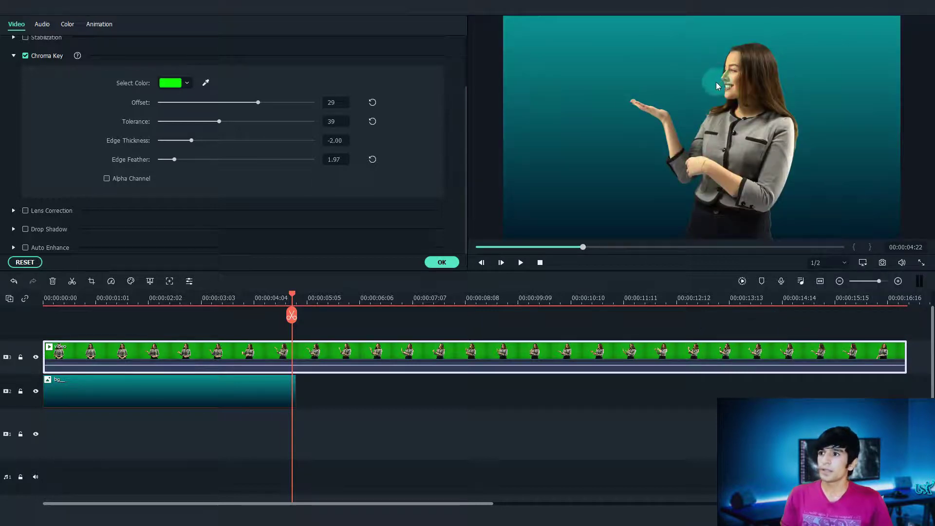
drag(583, 246, 542, 249)
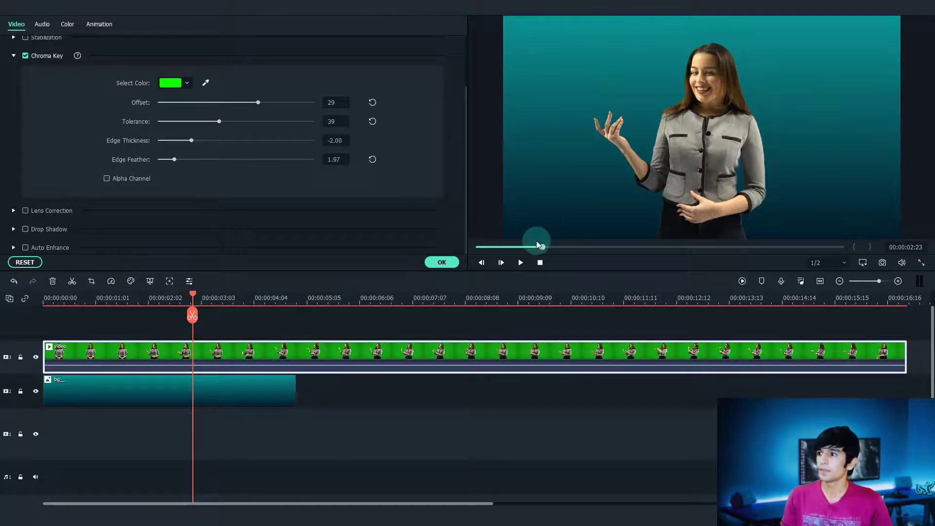
Browse the effects library and preview Neon 02, Neon 03, Neon 04 and Neon 05 on the keyed woman clip.
click(442, 262)
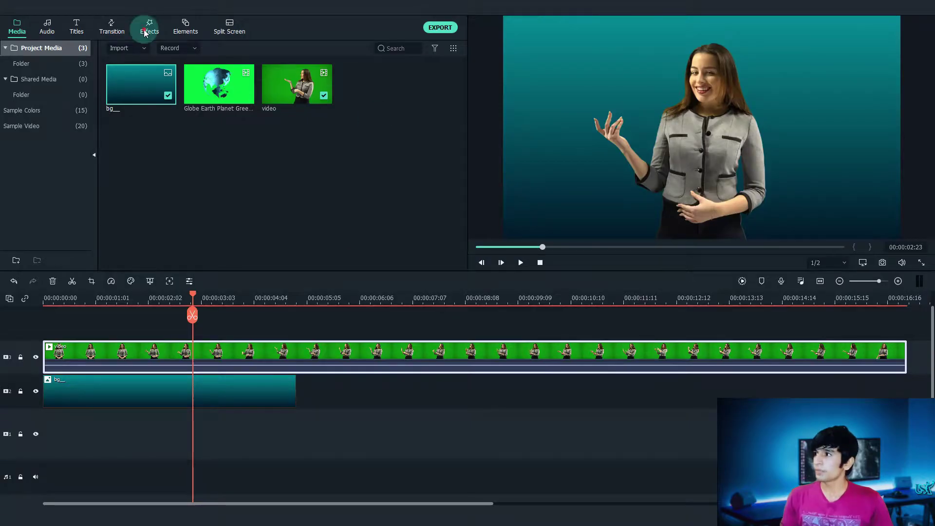
scroll(195, 119, down, 10)
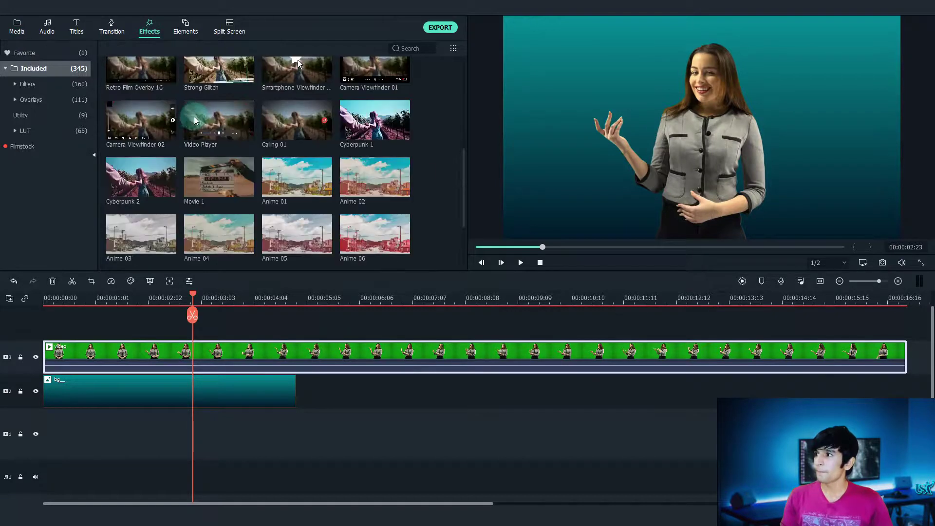
scroll(197, 118, down, 8)
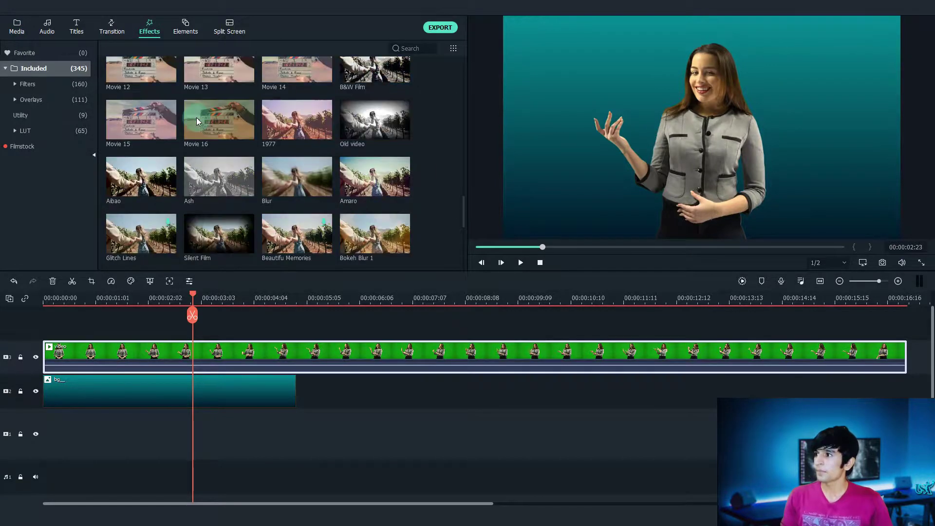
scroll(196, 121, up, 2)
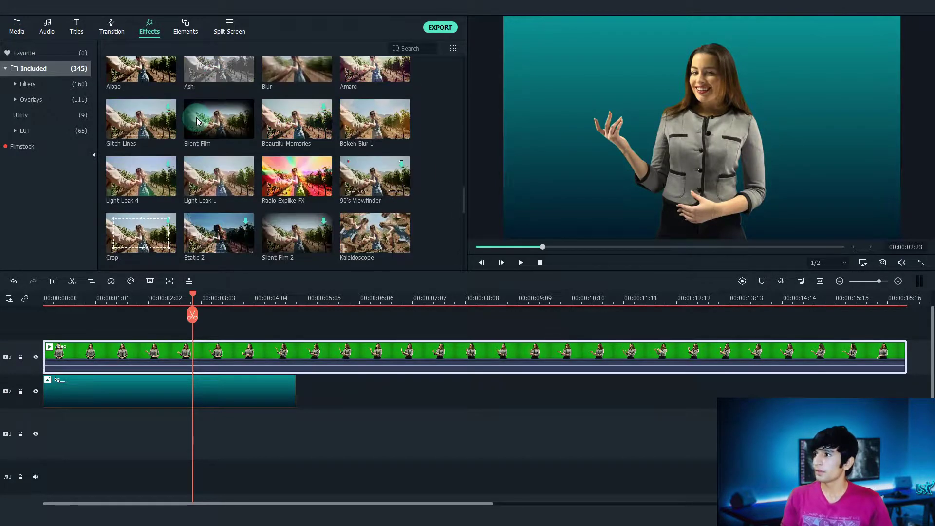
scroll(196, 121, up, 6)
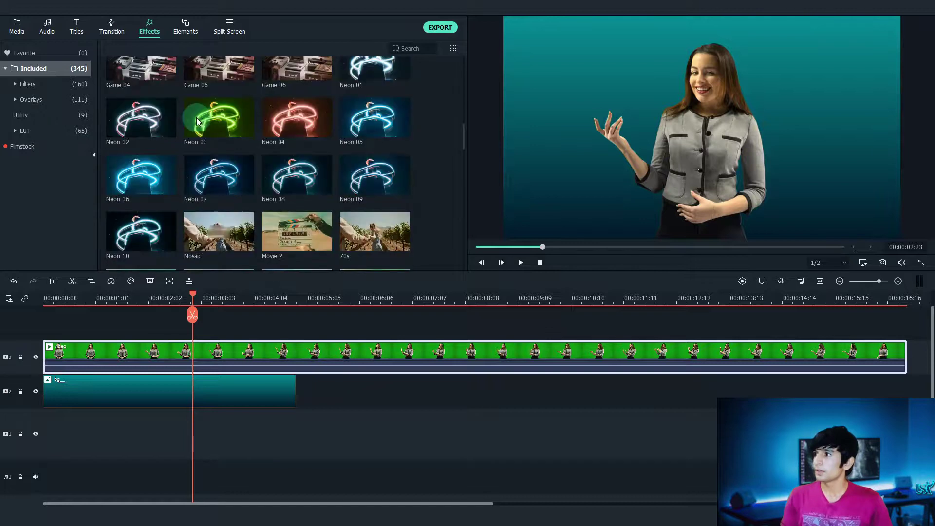
click(138, 127)
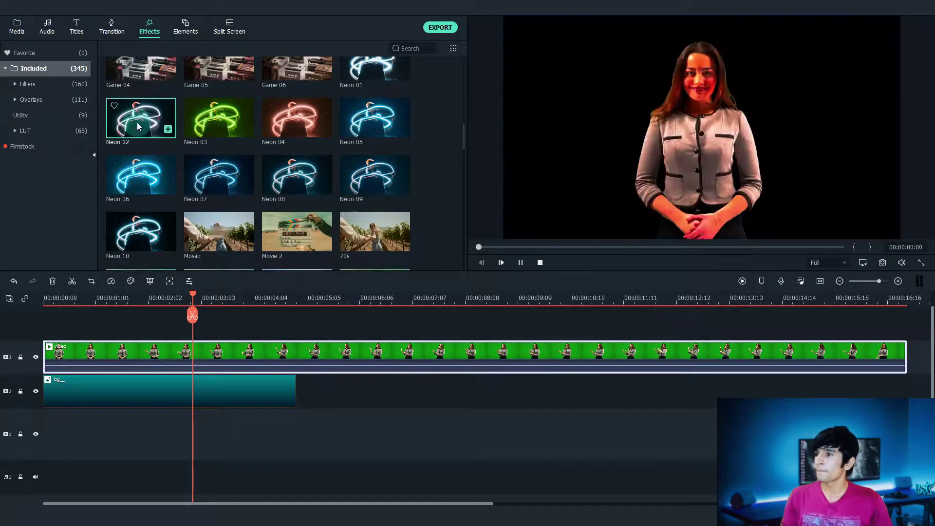
click(217, 121)
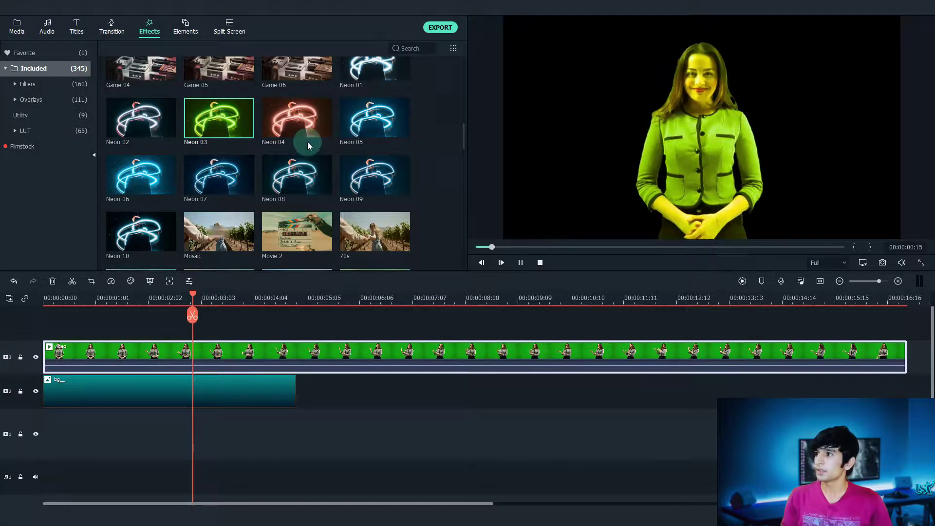
click(294, 125)
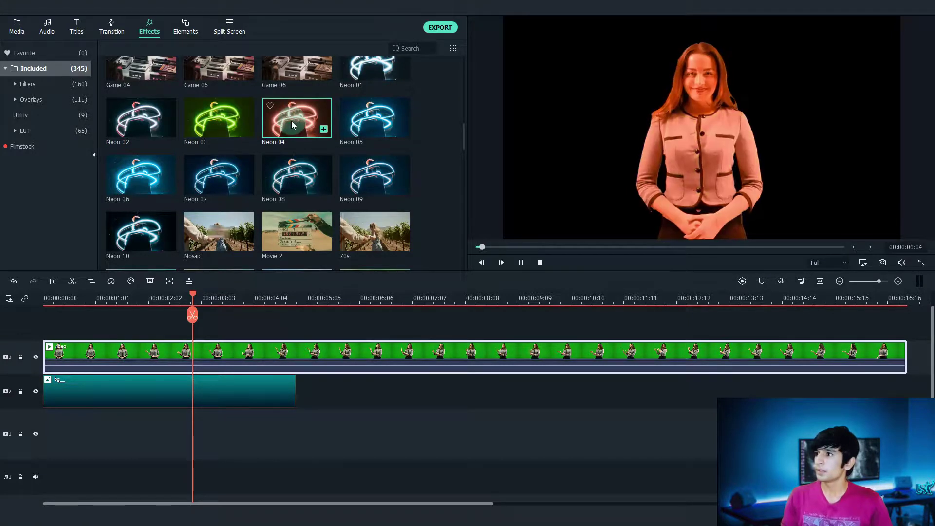
click(366, 118)
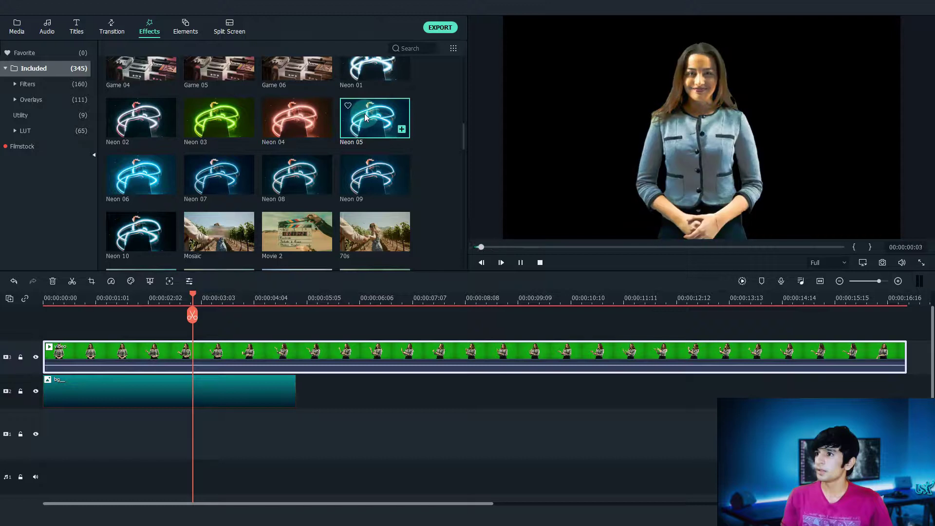
Place the Neon 05 effect on the track above the woman clip from the start and lower its Alpha to 15.
drag(370, 125, 45, 317)
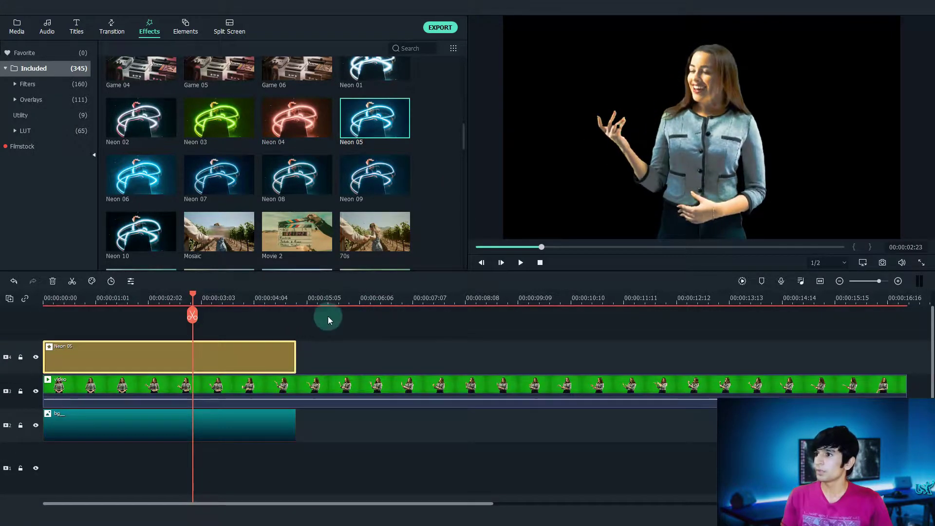
double_click(204, 358)
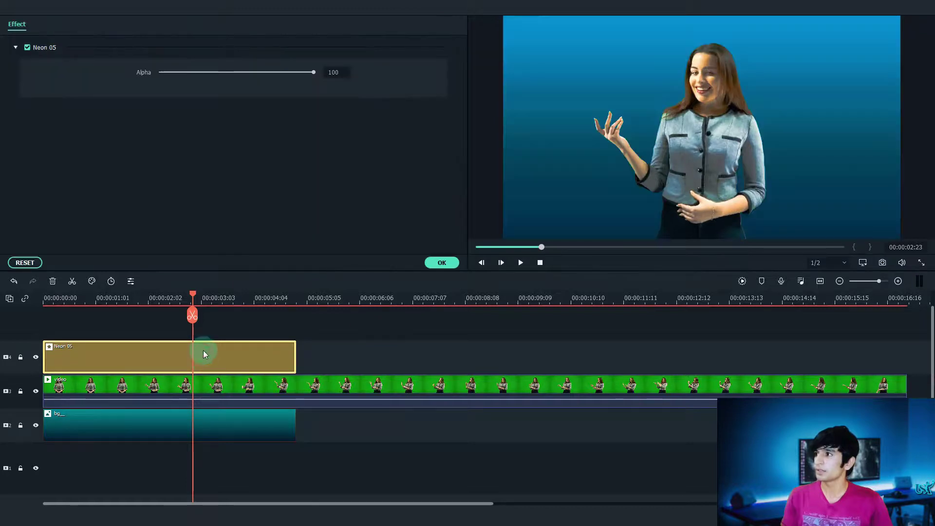
drag(265, 73, 230, 71)
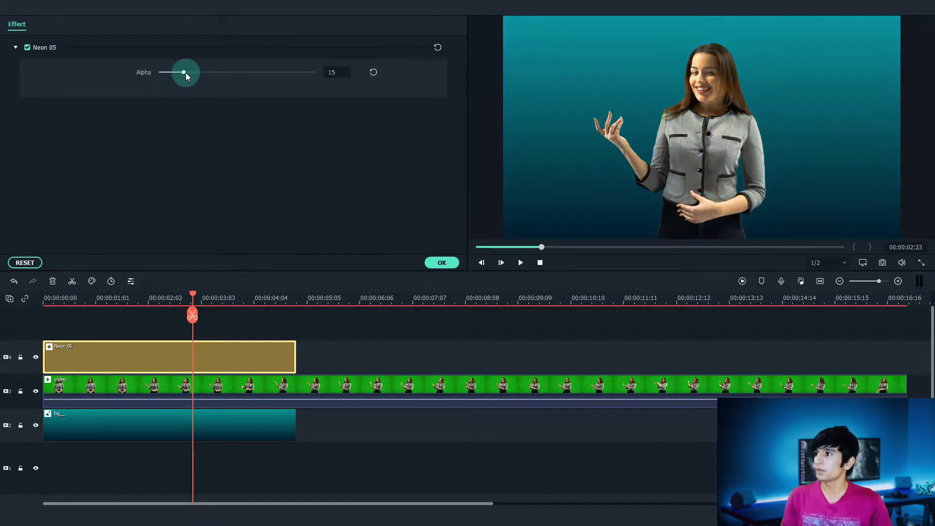
click(437, 264)
Toggle the Neon 05 track's visibility to compare the composite with and without the effect.
click(23, 369)
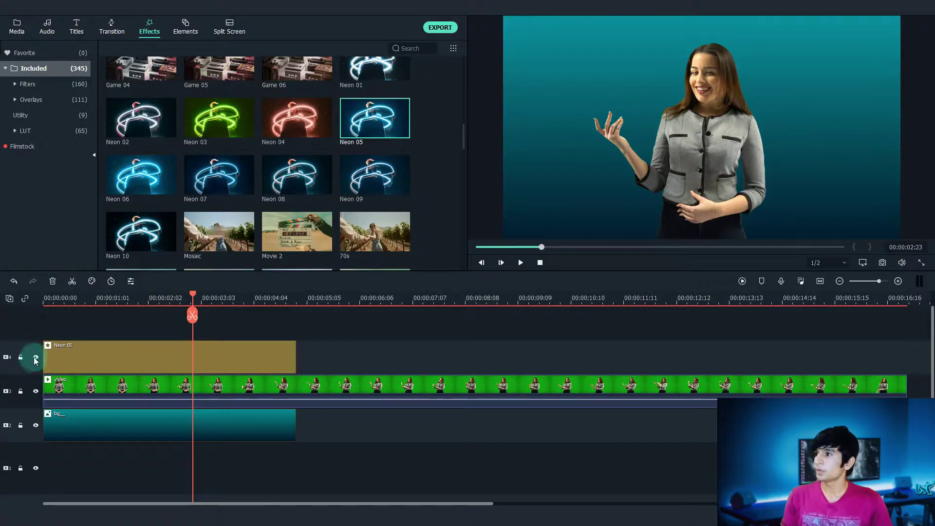
click(35, 358)
click(35, 358)
click(35, 358)
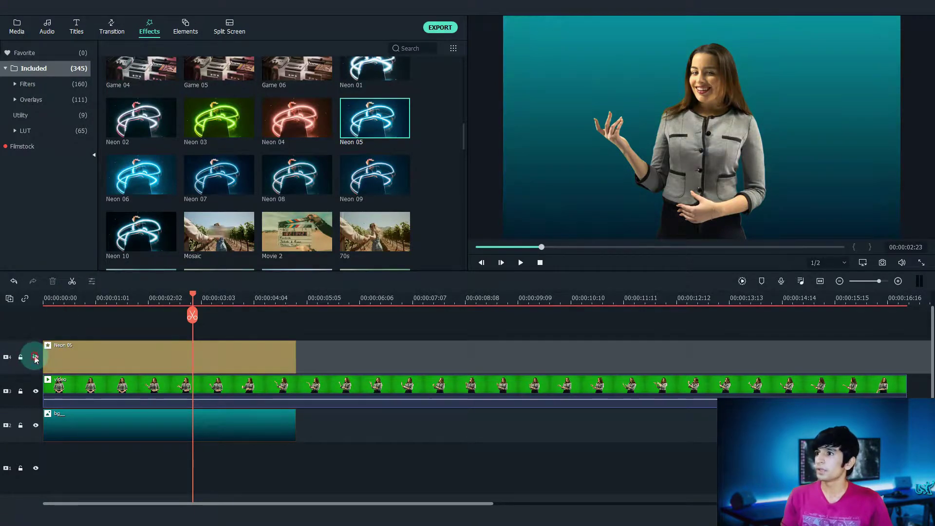
click(35, 358)
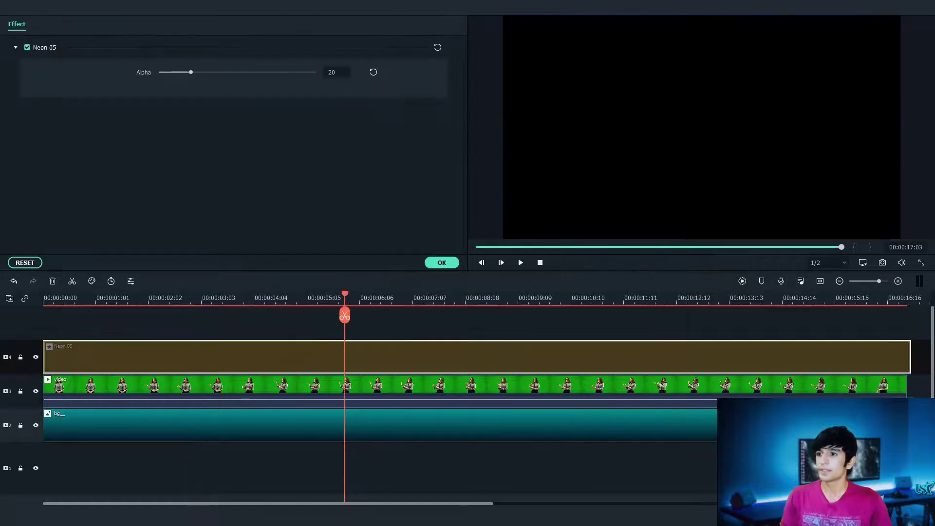
Trim the Neon 05 effect to the end of the woman clip and apply its Alpha of 20.
click(884, 365)
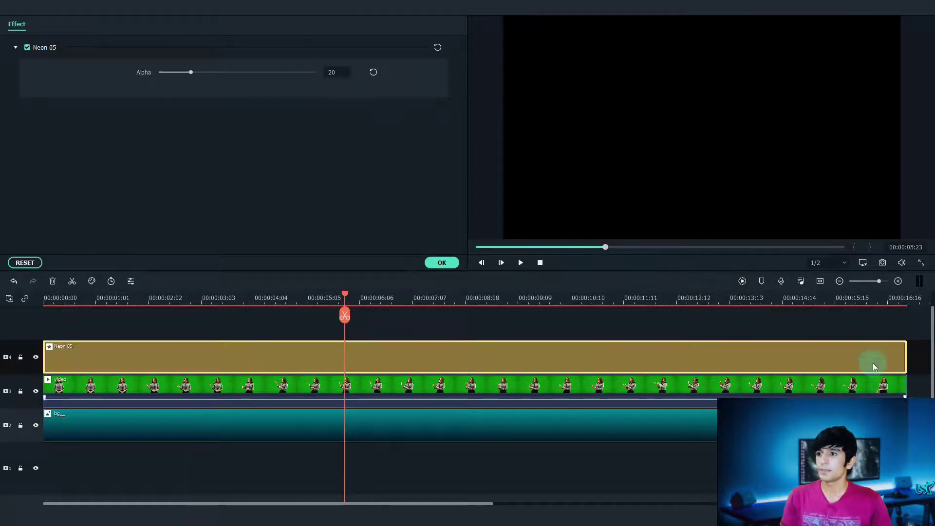
click(441, 262)
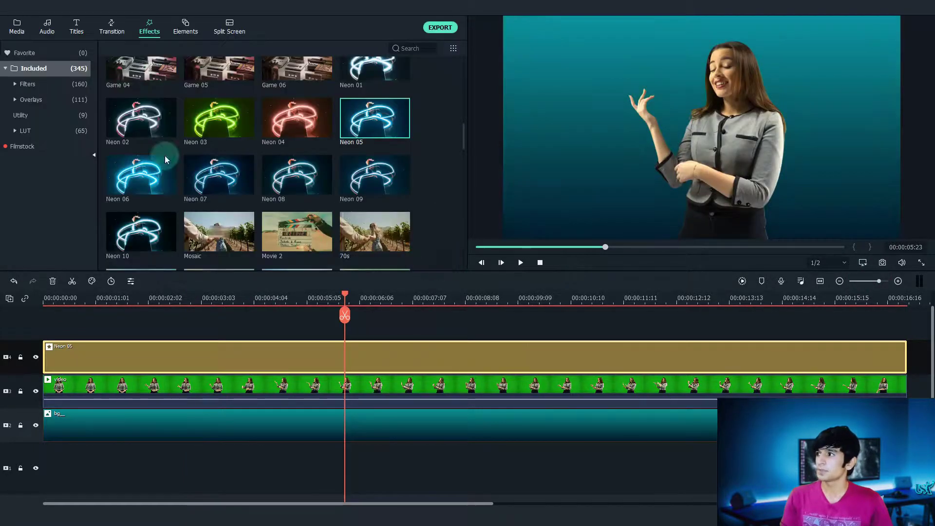
Reposition the woman towards the right side of the video frame, leaving the left side free.
click(30, 29)
click(703, 170)
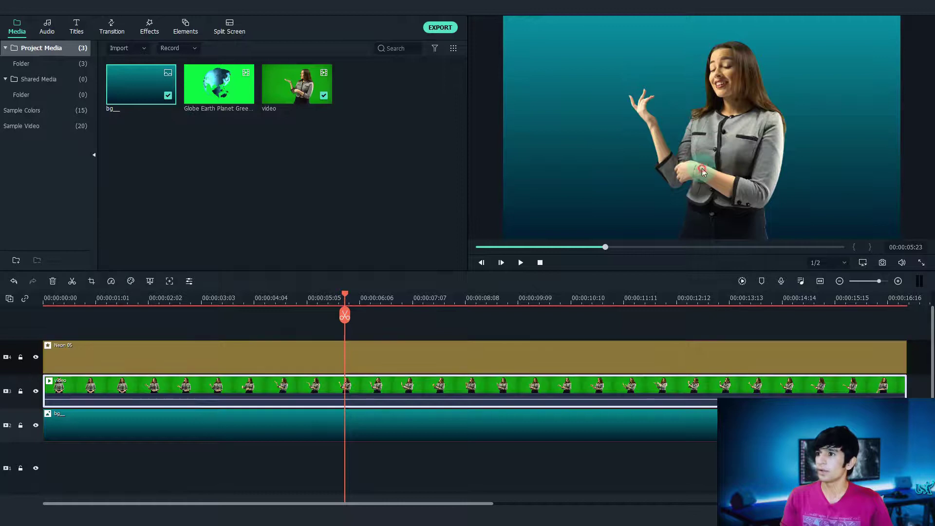
drag(747, 152, 823, 153)
Place the Globe Earth Planet green-screen clip above the woman clip from the start, with the Neon 05 effect on the track above it.
double_click(212, 87)
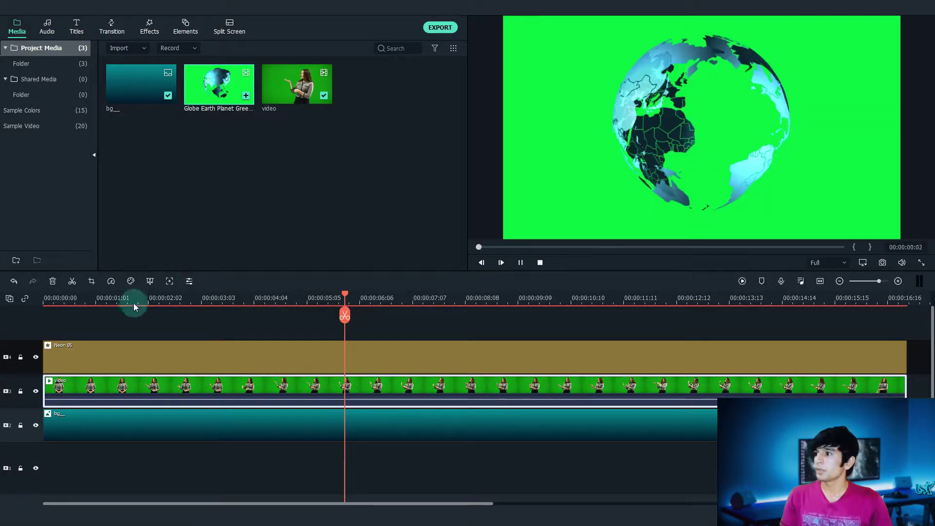
drag(233, 115, 26, 326)
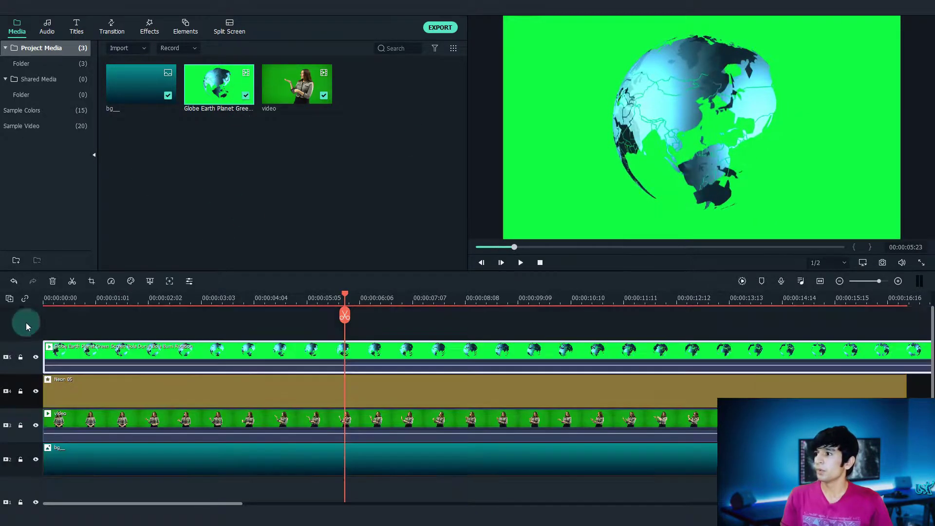
drag(243, 395, 244, 329)
drag(233, 372, 246, 384)
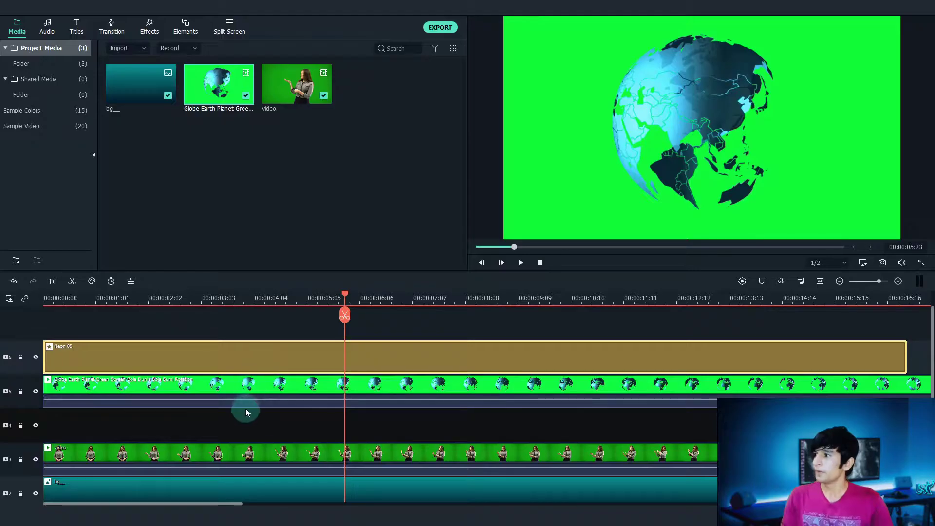
Enable Chroma Key on the globe clip with Offset 0, Tolerance 51, Edge Thickness -2.74 and Edge Feather 0.00.
double_click(253, 389)
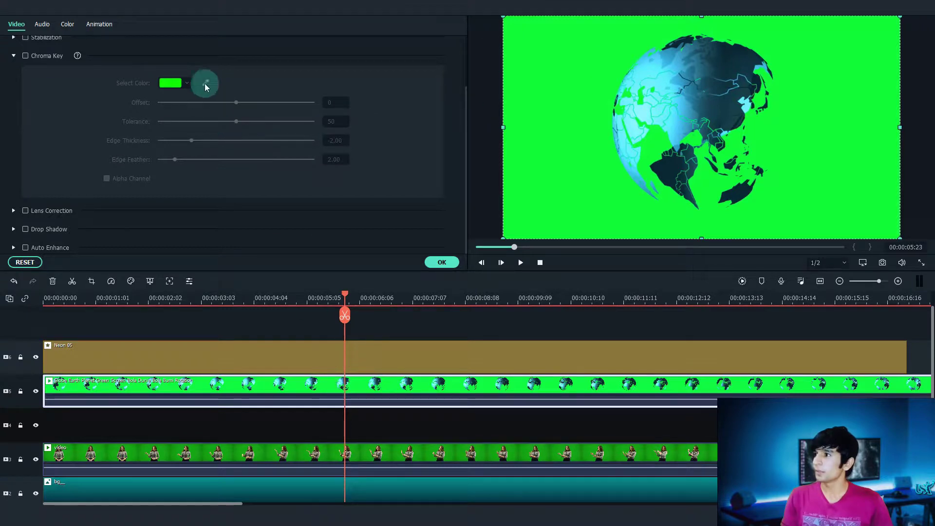
click(25, 57)
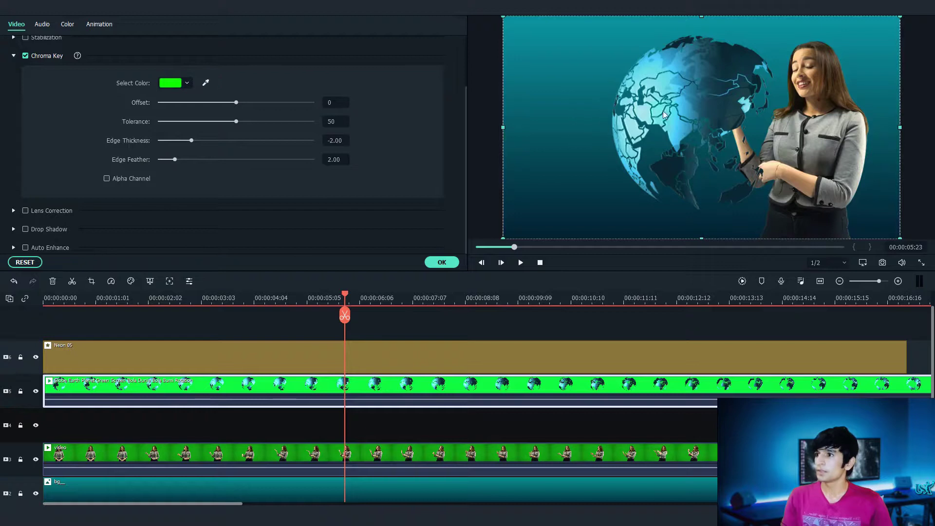
click(702, 125)
drag(234, 104, 229, 102)
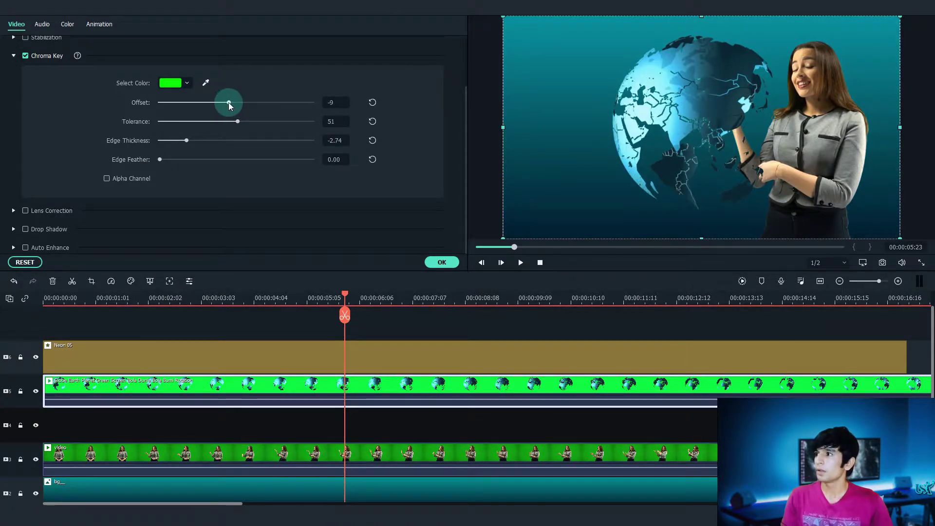
click(372, 103)
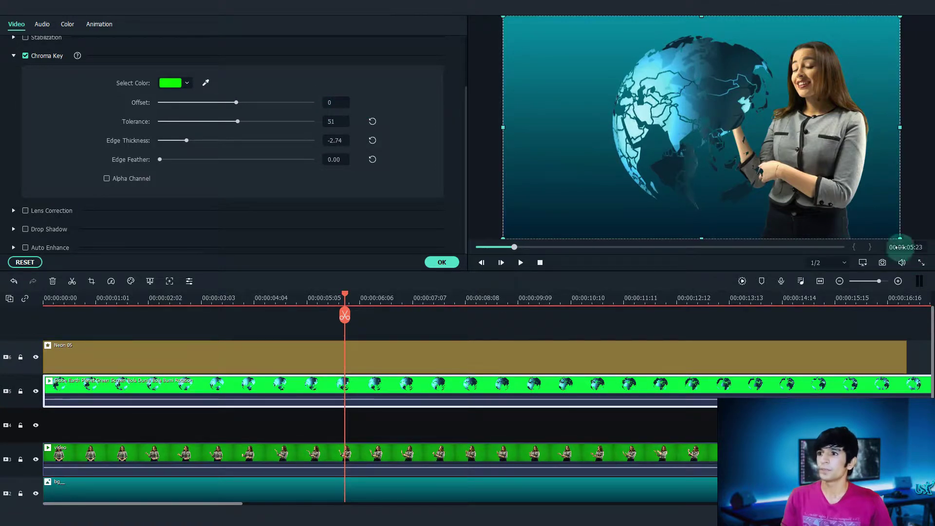
Shrink the globe to slightly under half the frame width and place it beside the woman's raised hand.
drag(899, 237, 679, 84)
drag(589, 54, 625, 105)
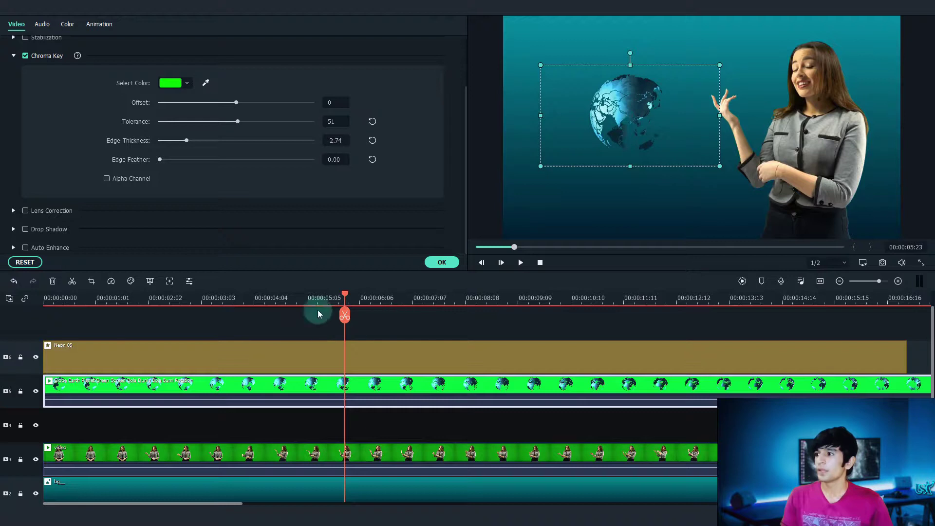
Play the composite from the start to 00:00:09:09 to check the globe and woman together, and apply the globe clip's settings.
drag(346, 299, 9, 302)
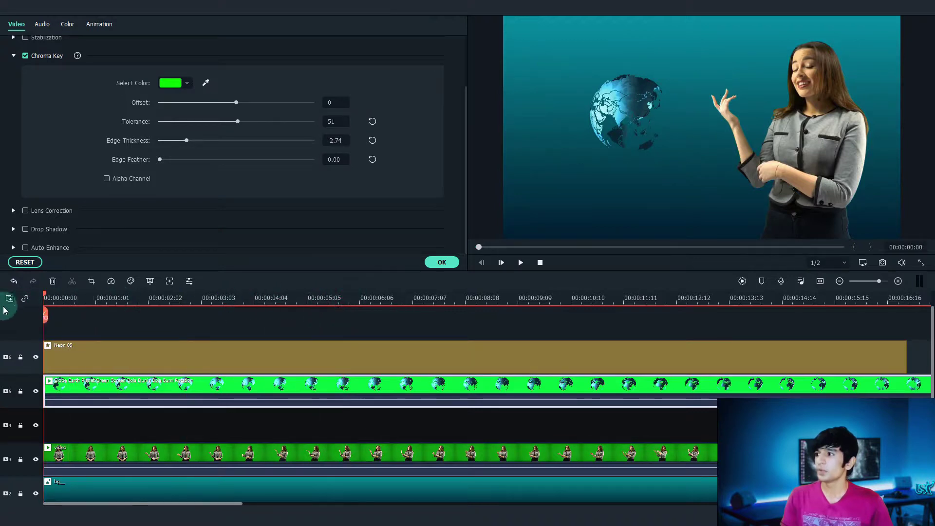
click(137, 331)
key(space)
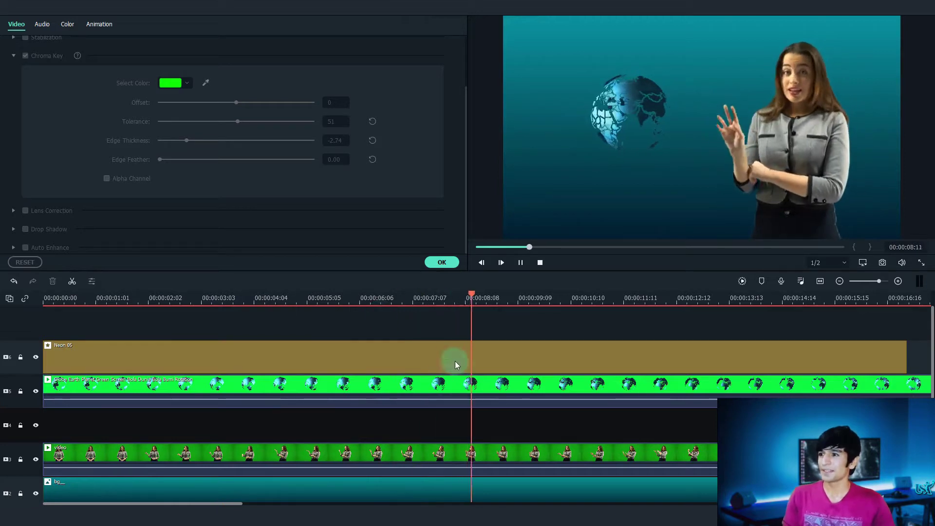
click(636, 161)
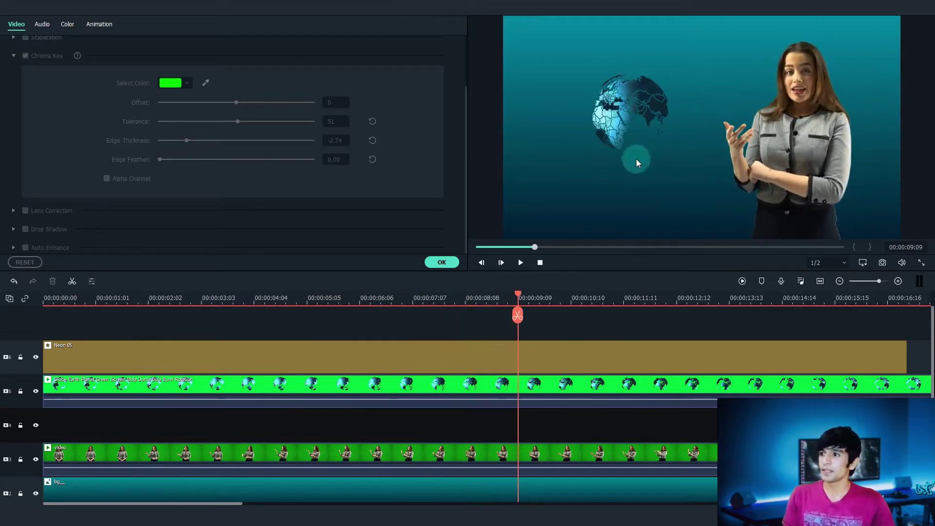
click(571, 387)
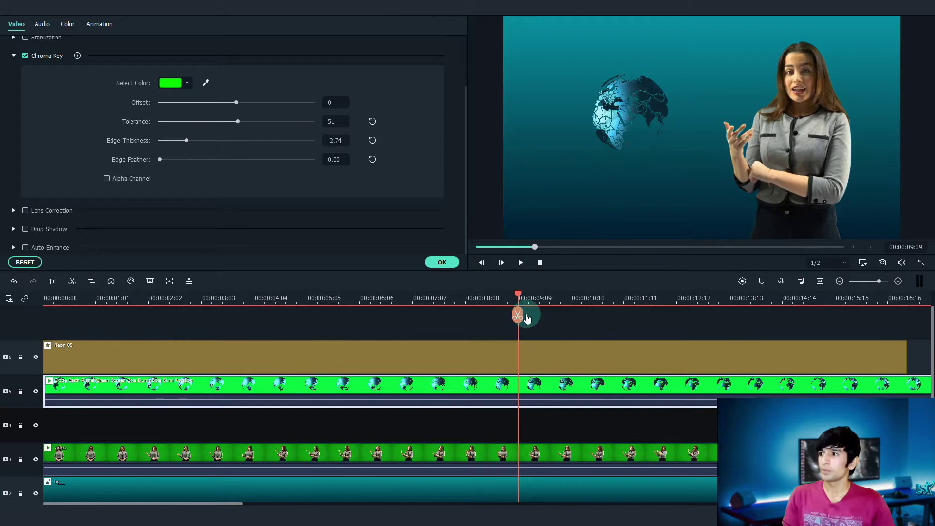
click(441, 262)
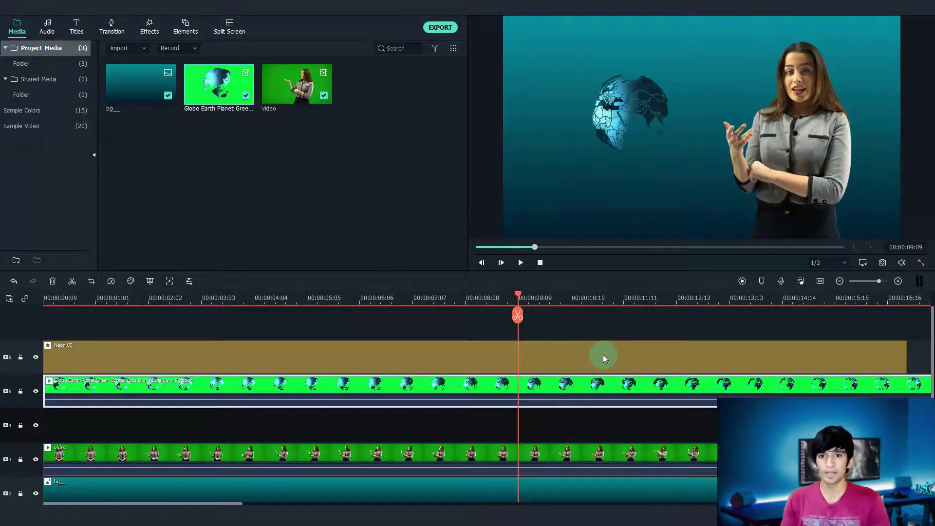